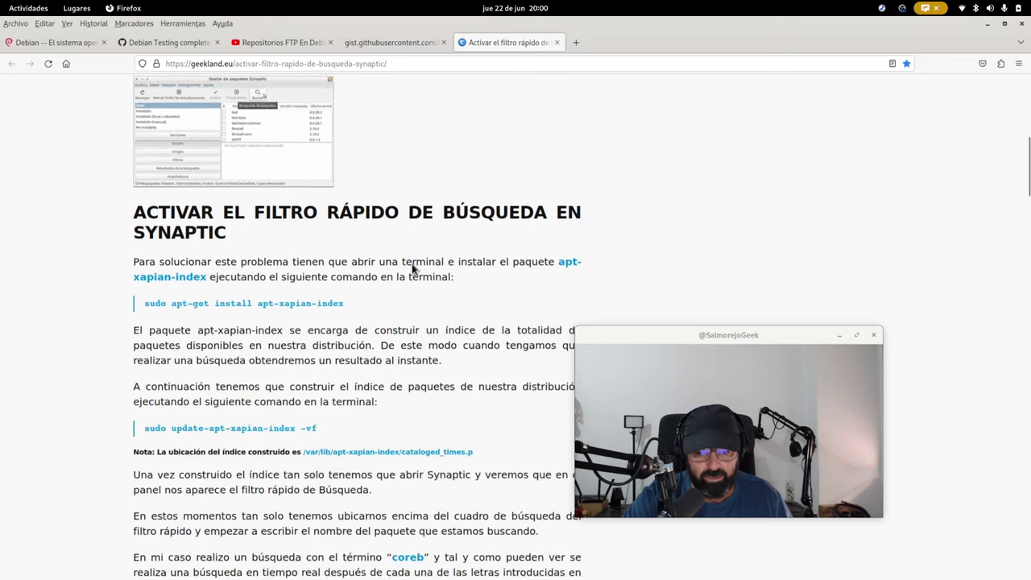
Step: Review the article's commands for installing apt-xapian-index and building its package index with update-apt-xapian-index -vf
scroll(413, 269, up, 4)
scroll(406, 266, down, 5)
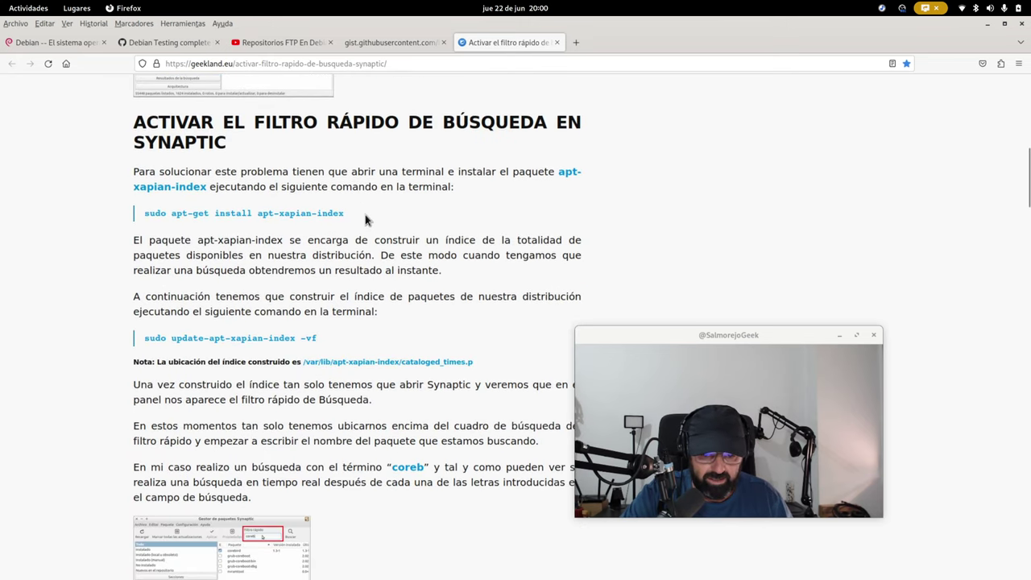
drag(347, 214, 214, 217)
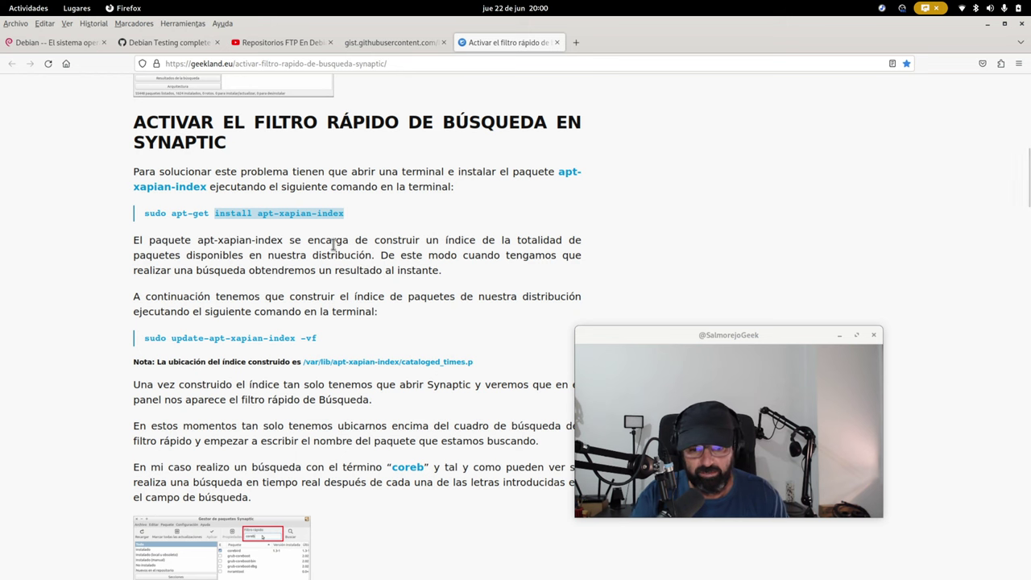
scroll(333, 244, down, 3)
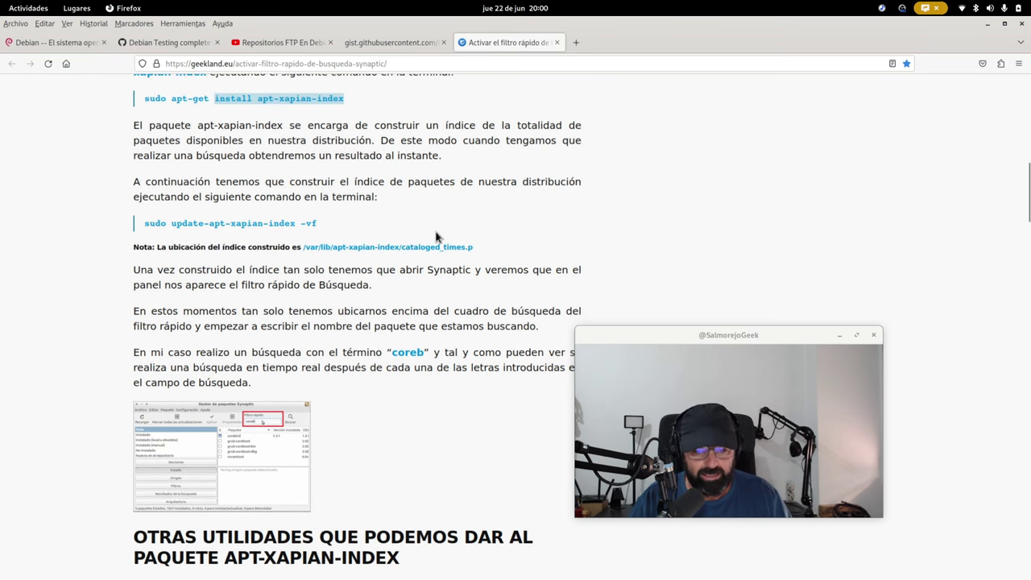
drag(341, 228, 121, 231)
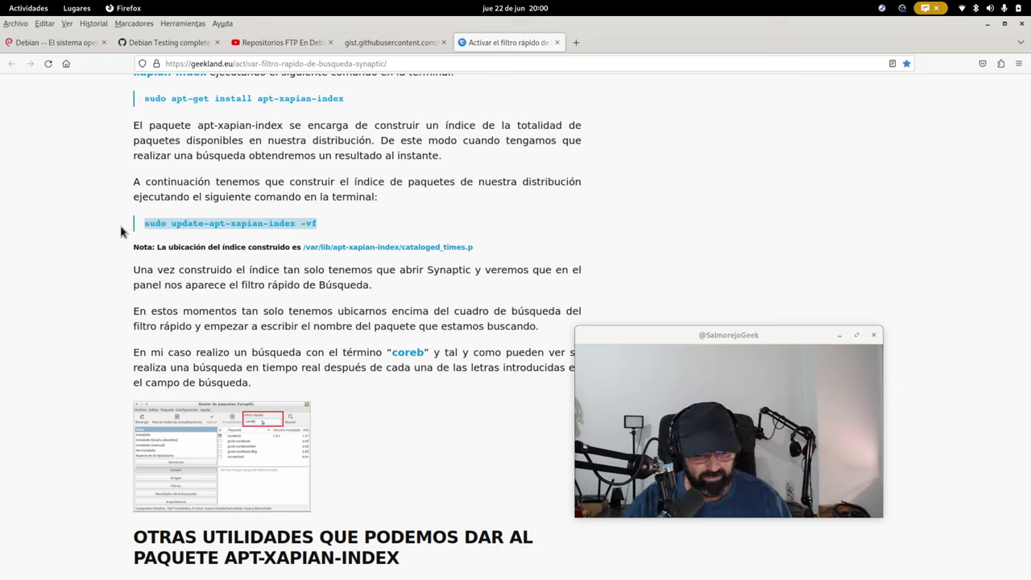
click(359, 235)
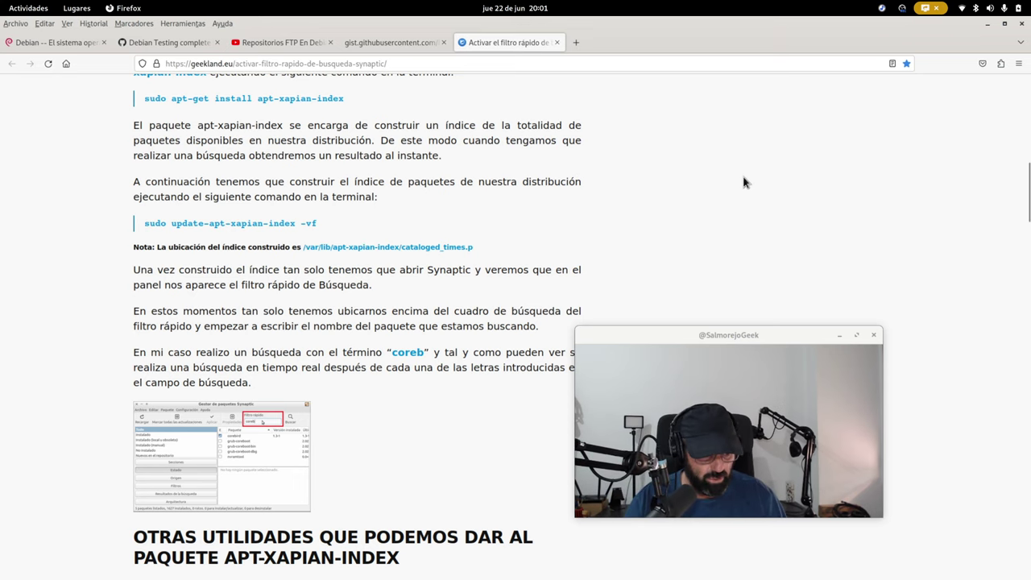
scroll(758, 179, down, 5)
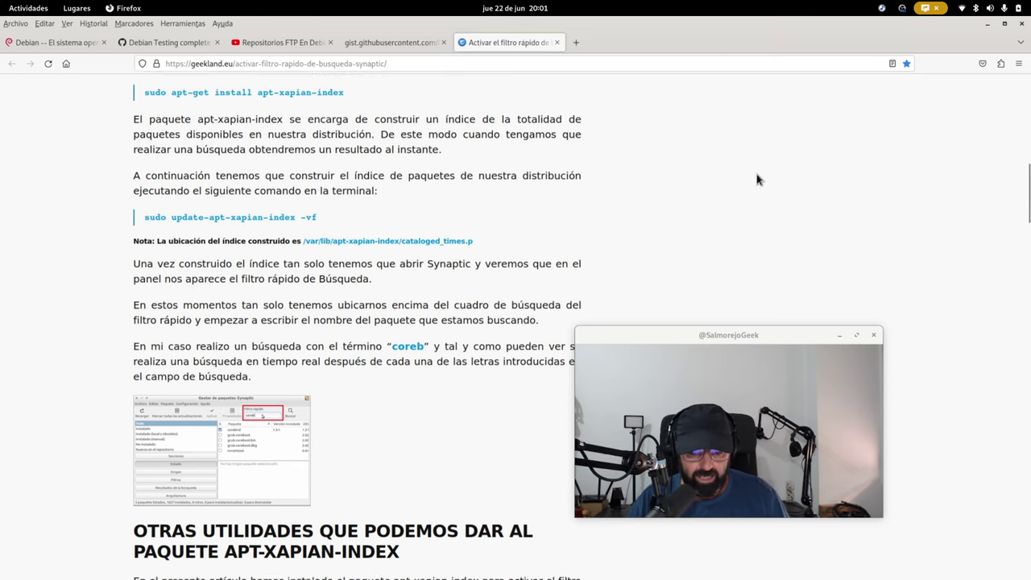
scroll(757, 179, up, 10)
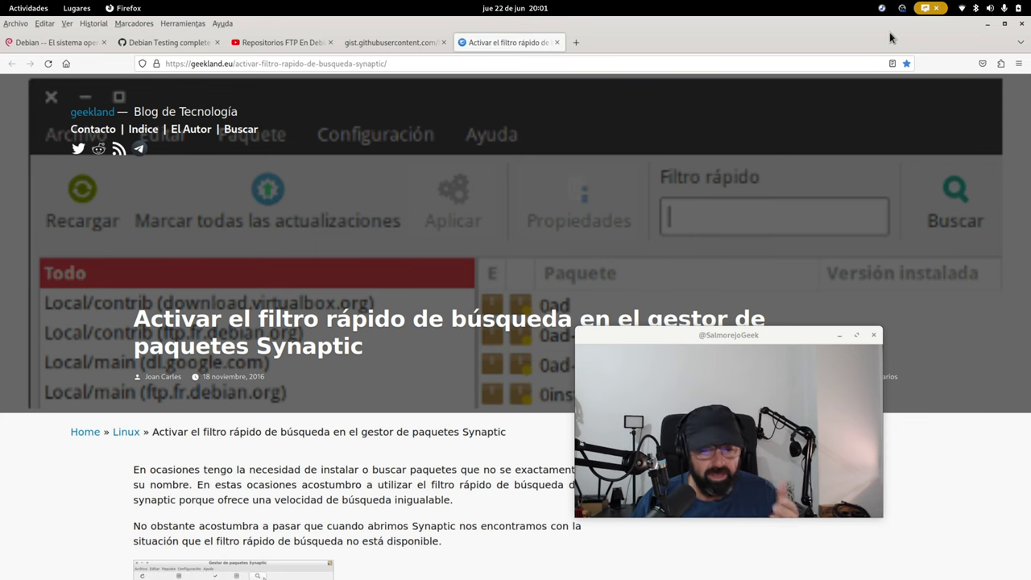
Step: Switch from the browser to Synaptic and filter the package list by linux-image-6.1.0
click(988, 23)
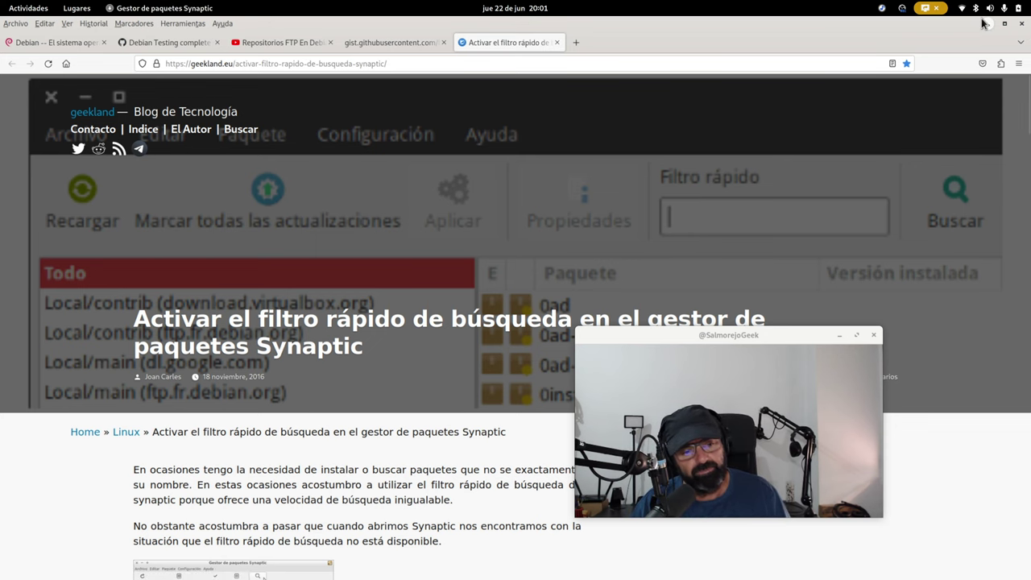
drag(728, 338, 590, 226)
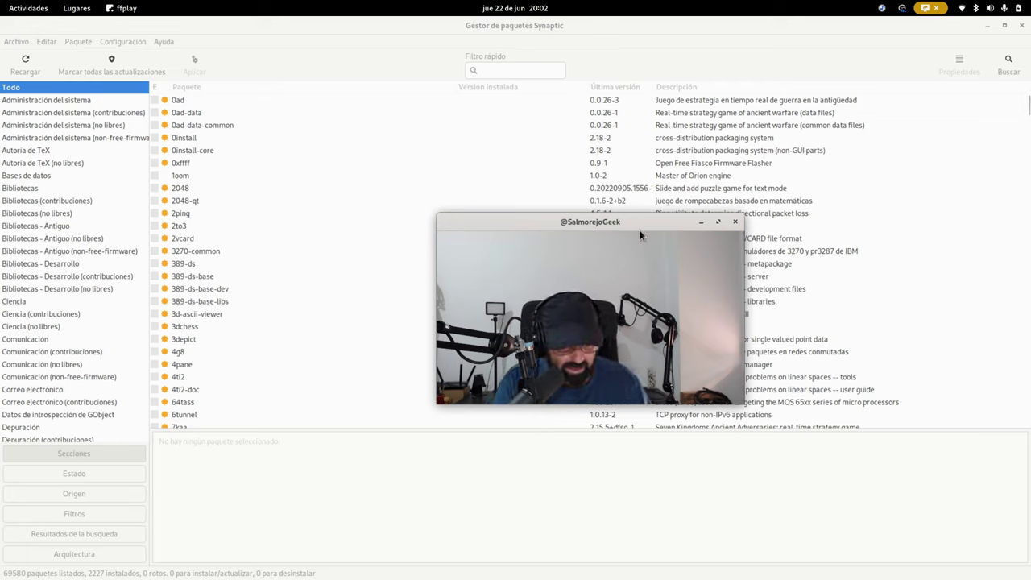
drag(641, 226, 511, 207)
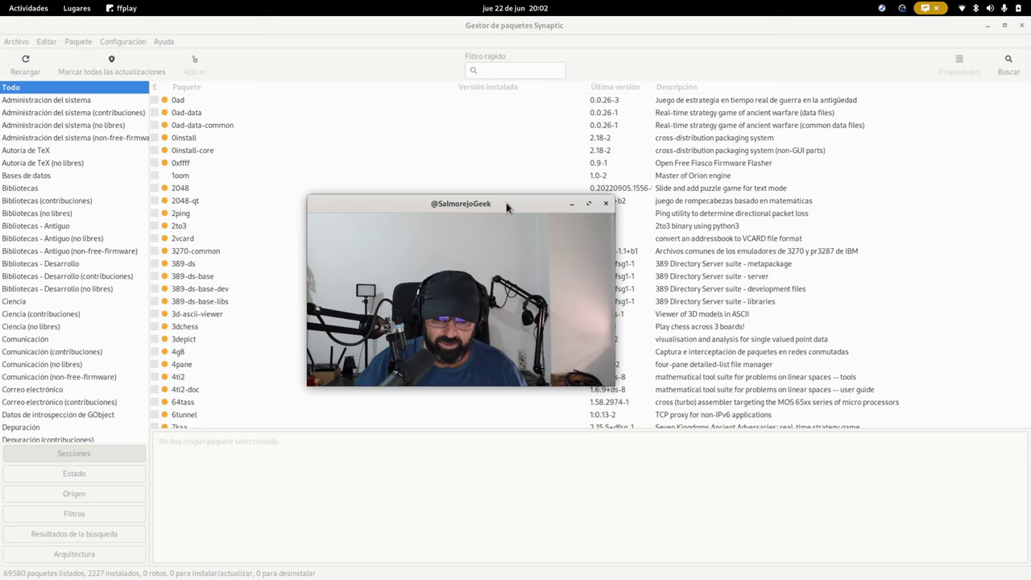
click(506, 74)
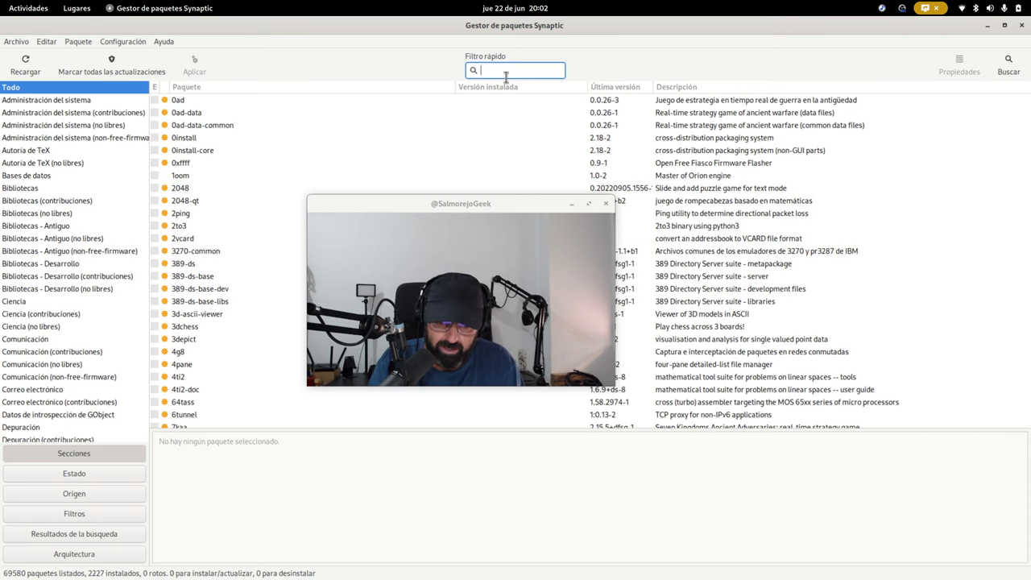
text(linux)
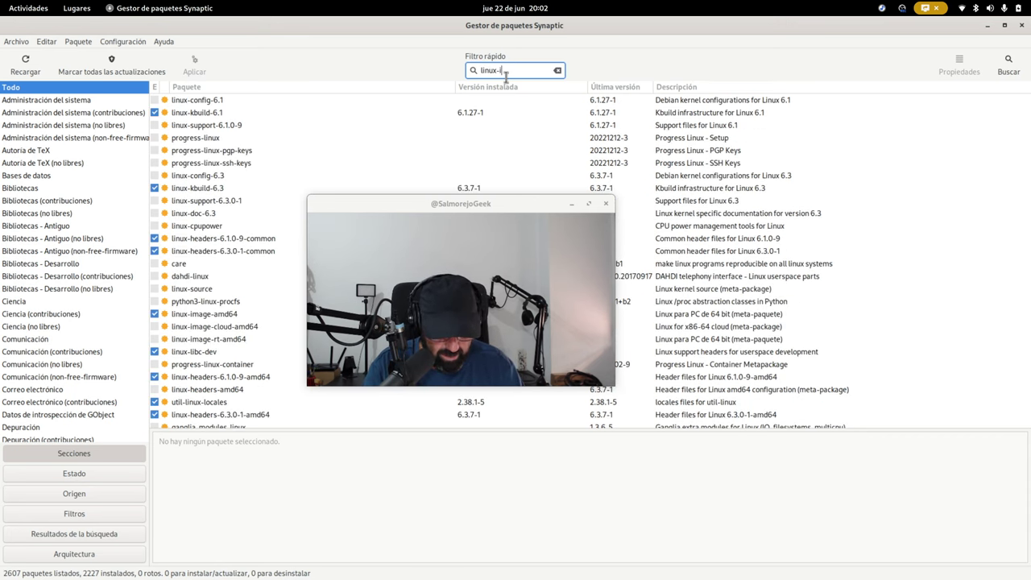
text(-image-6.1.0)
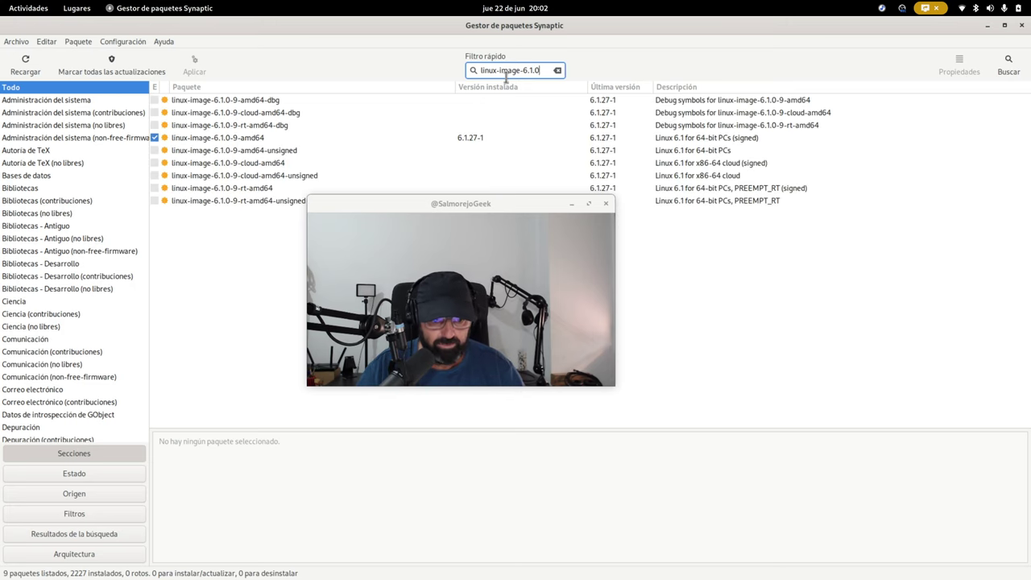
Step: Check the available versions in the properties of linux-image-6.1.0-9-amd64, and close them
drag(501, 205, 620, 327)
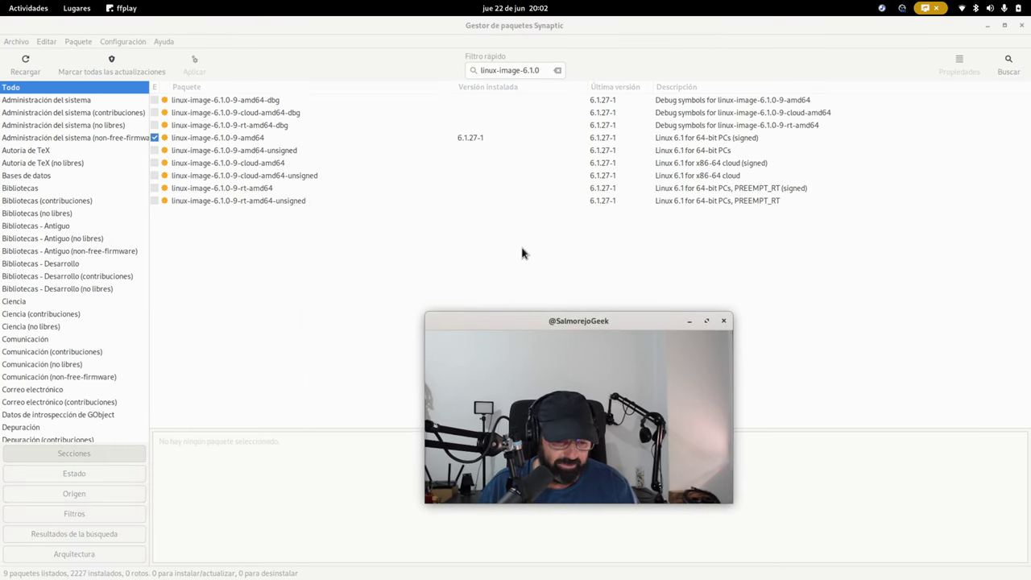
click(242, 139)
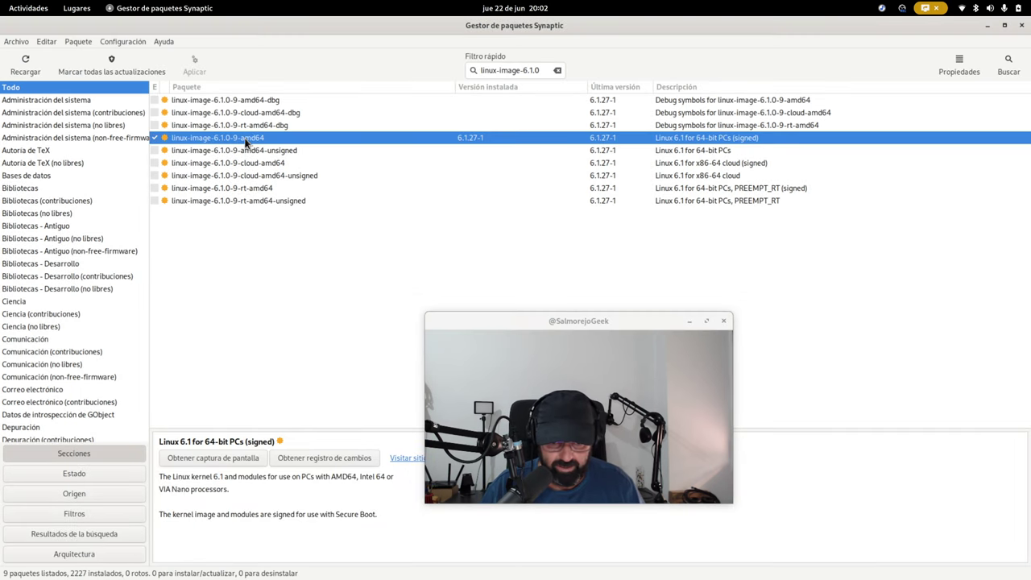
right_click(246, 140)
click(286, 229)
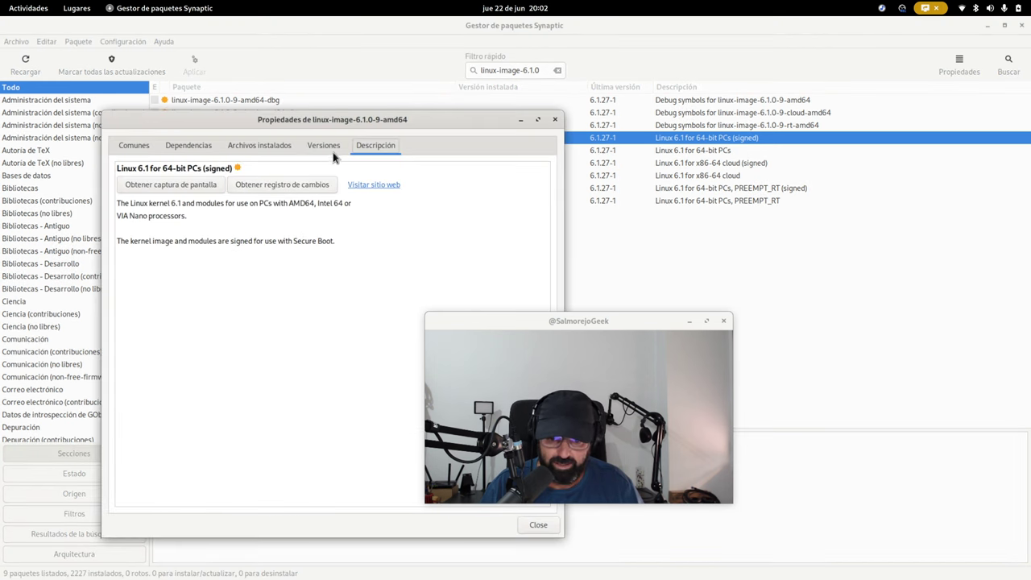
click(329, 149)
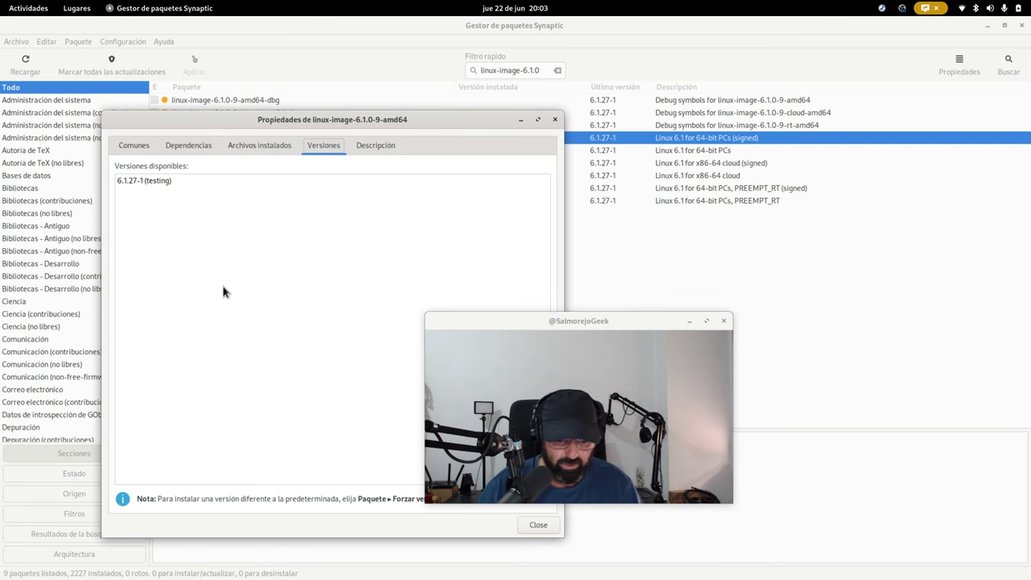
click(538, 525)
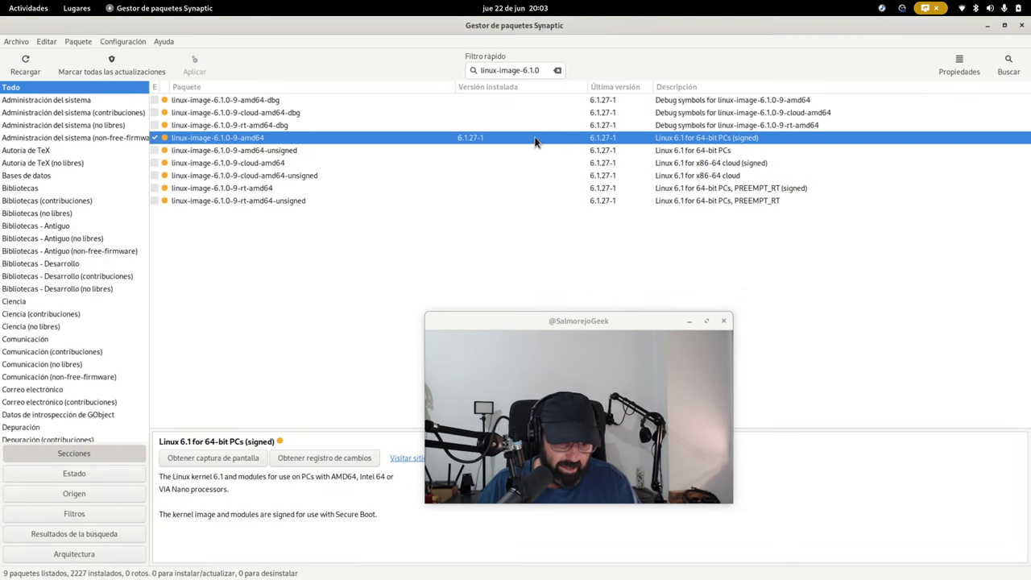
Step: Change the quick filter to linux-headers-6.1.0 to look up the matching kernel header packages
click(518, 70)
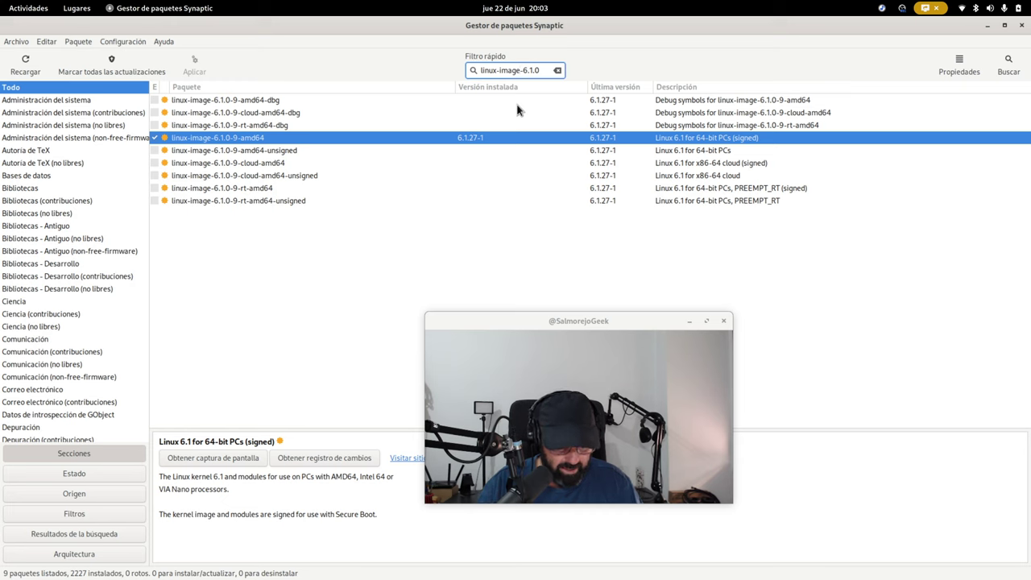
key(BackSpace)
key(BackSpace)
key(BackSpace)
key(BackSpace)
key(BackSpace)
text(h)
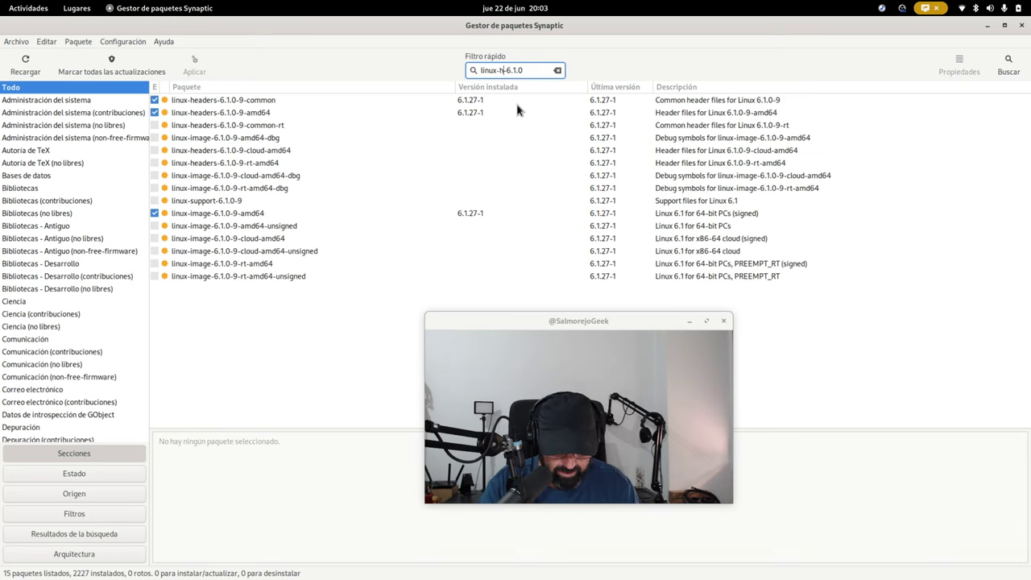
text(eaders)
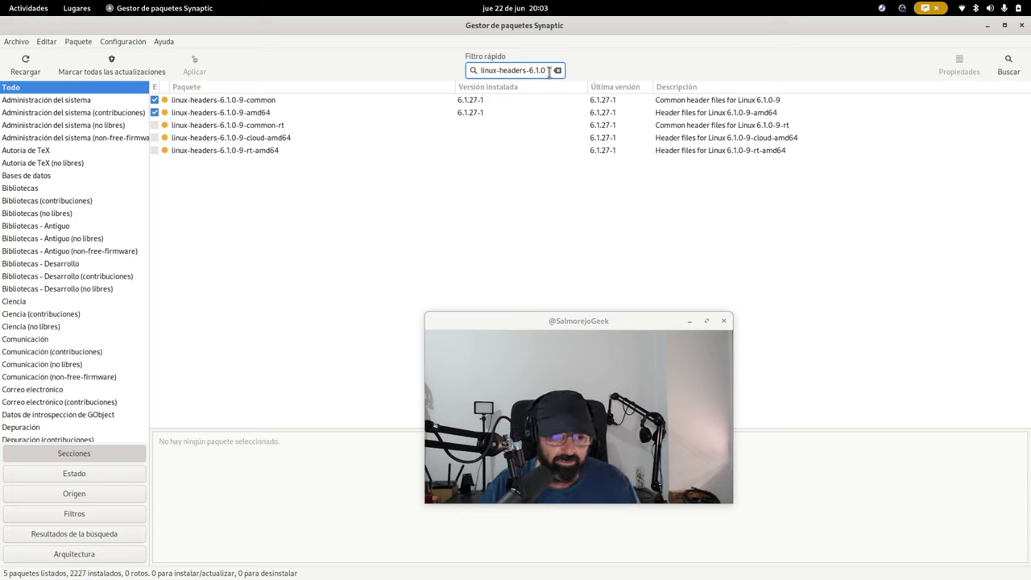
Step: Change the quick filter to linux-image-6.3.0 to look up the newer kernel image packages
key(BackSpace)
key(BackSpace)
key(BackSpace)
key(BackSpace)
key(BackSpace)
key(BackSpace)
key(BackSpace)
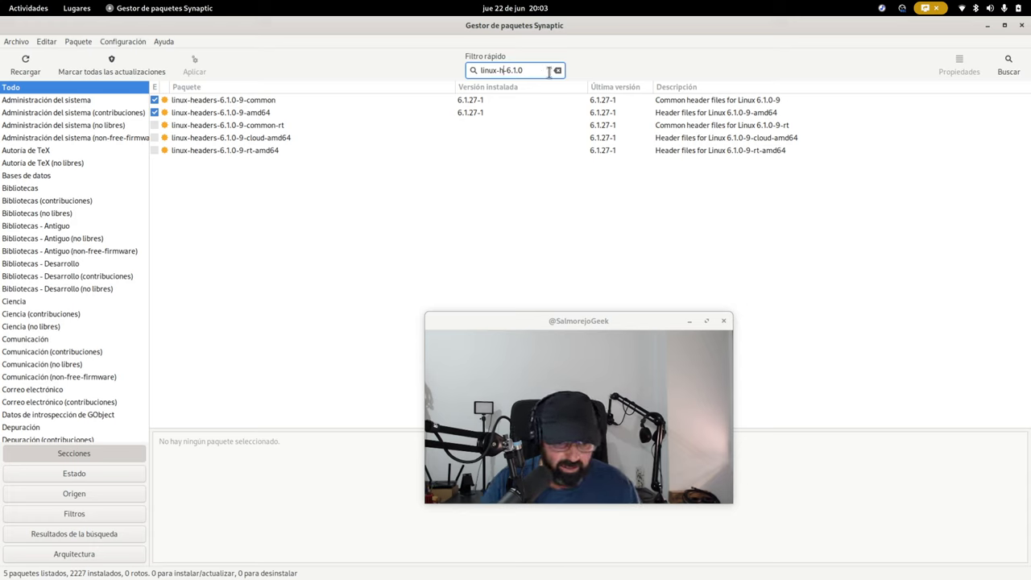
text(image-)
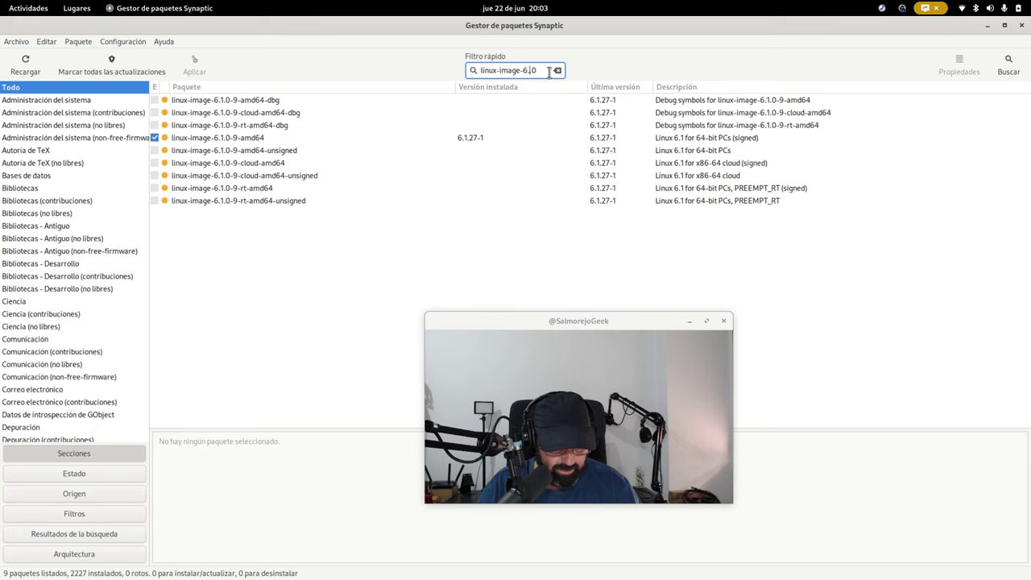
text(3)
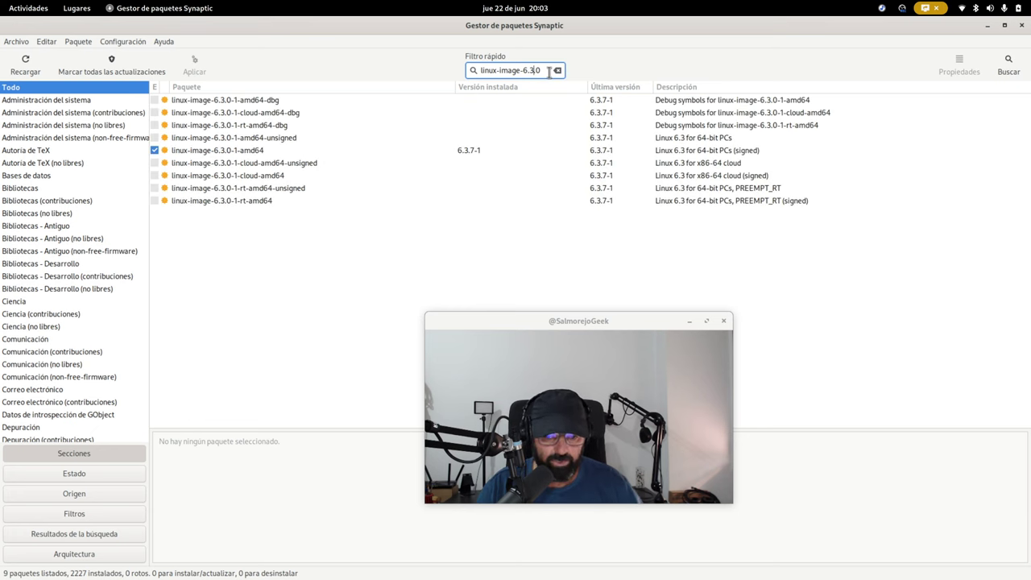
Step: Check the available versions in the properties of linux-image-6.3.0-1-amd64, and close them
click(254, 150)
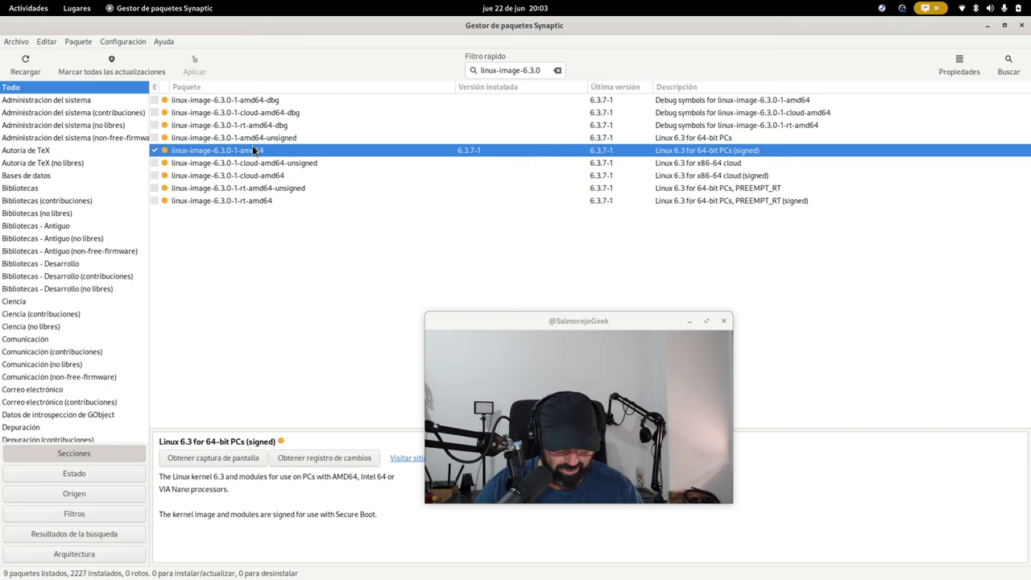
right_click(258, 151)
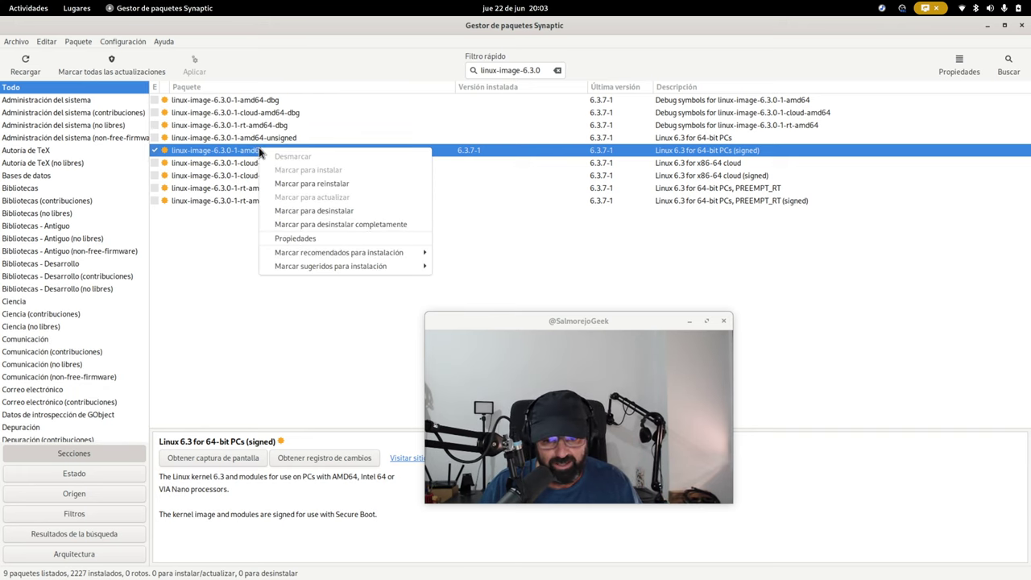
mouse_move(331, 253)
click(295, 239)
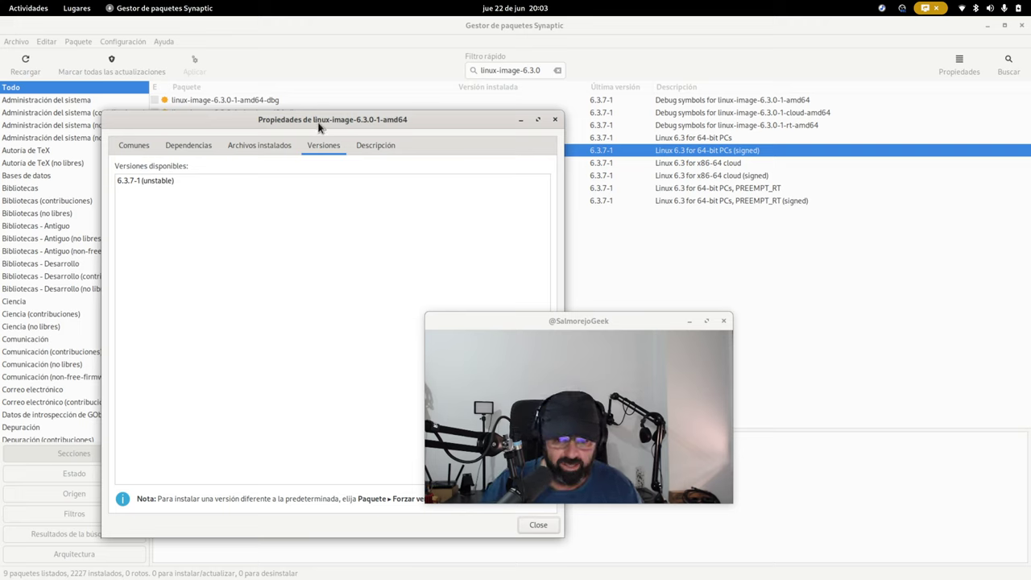
click(169, 184)
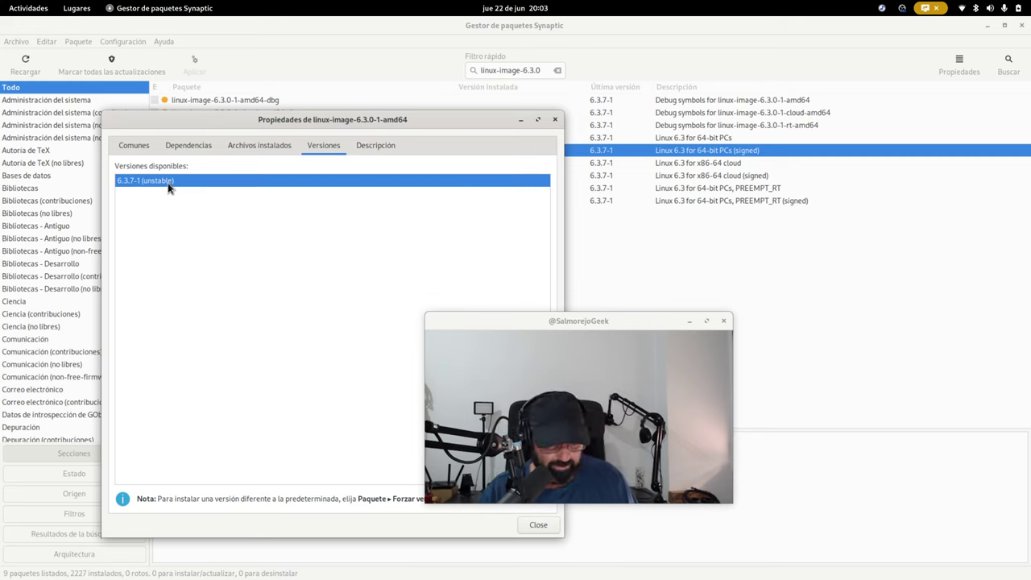
click(535, 525)
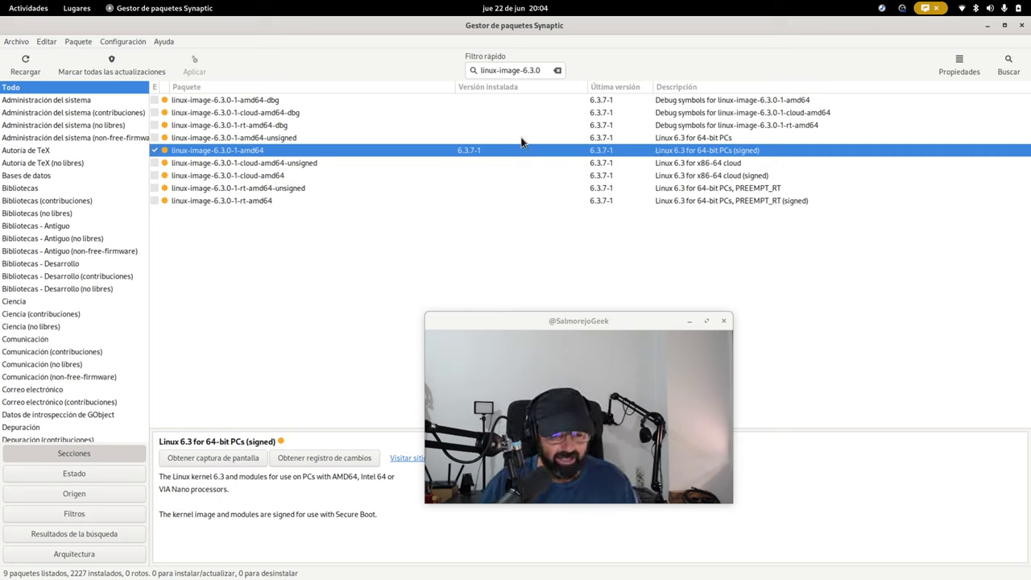
Step: Switch to the terminal, highlight the kernel line in the neofetch output, and return to Synaptic
drag(545, 70, 379, 69)
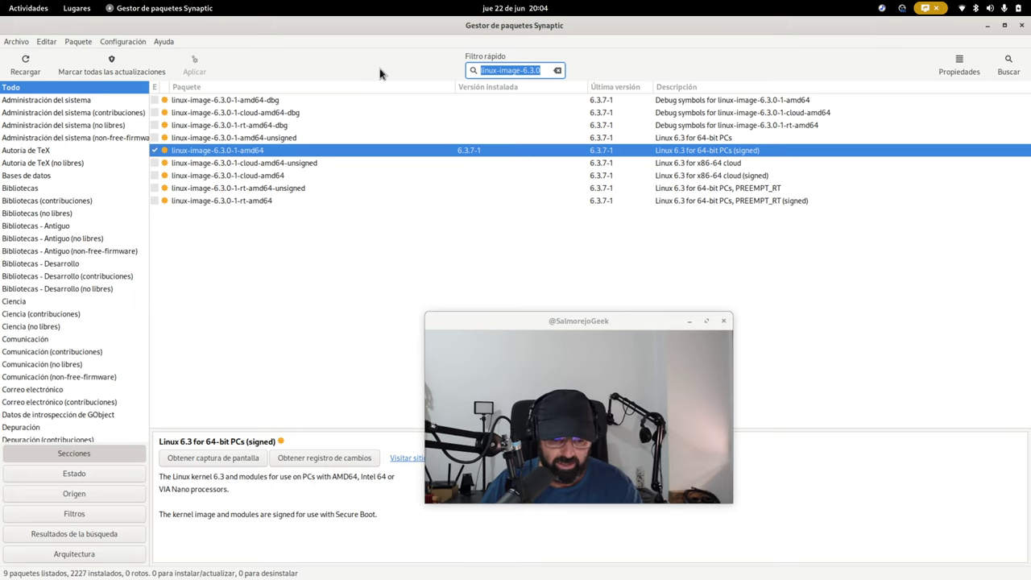
key(super)
click(621, 201)
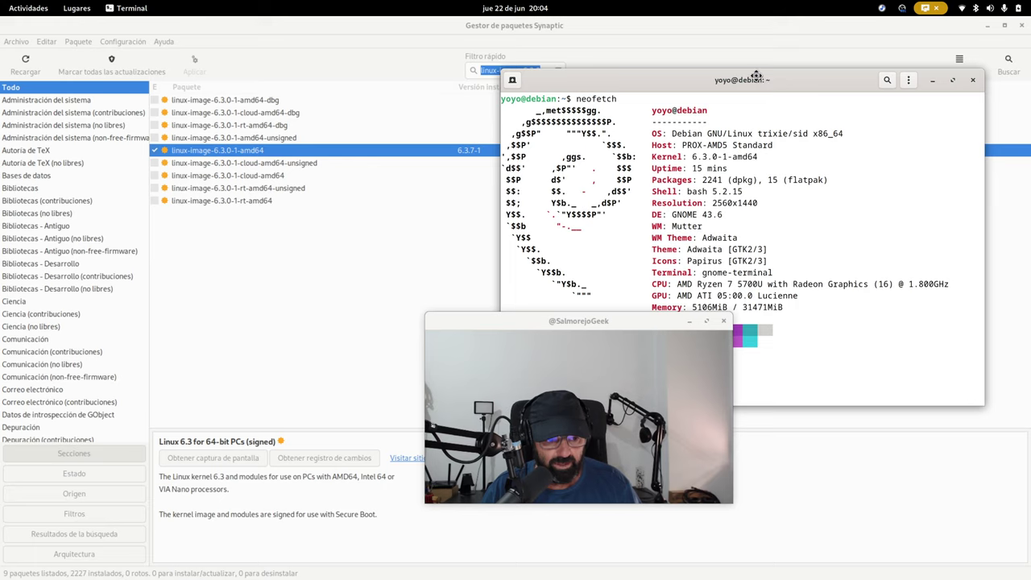
drag(757, 76, 430, 54)
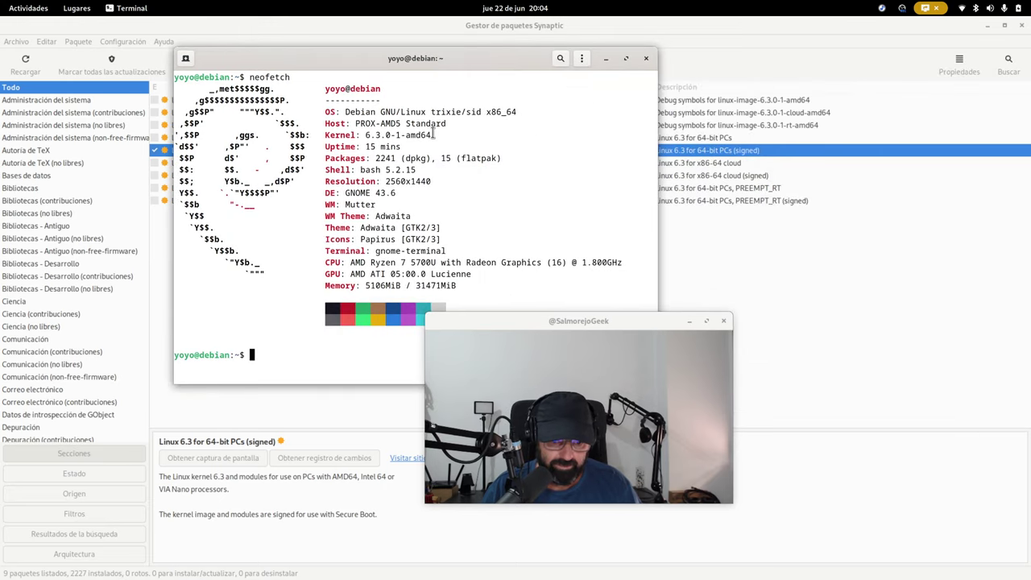
drag(435, 134, 336, 134)
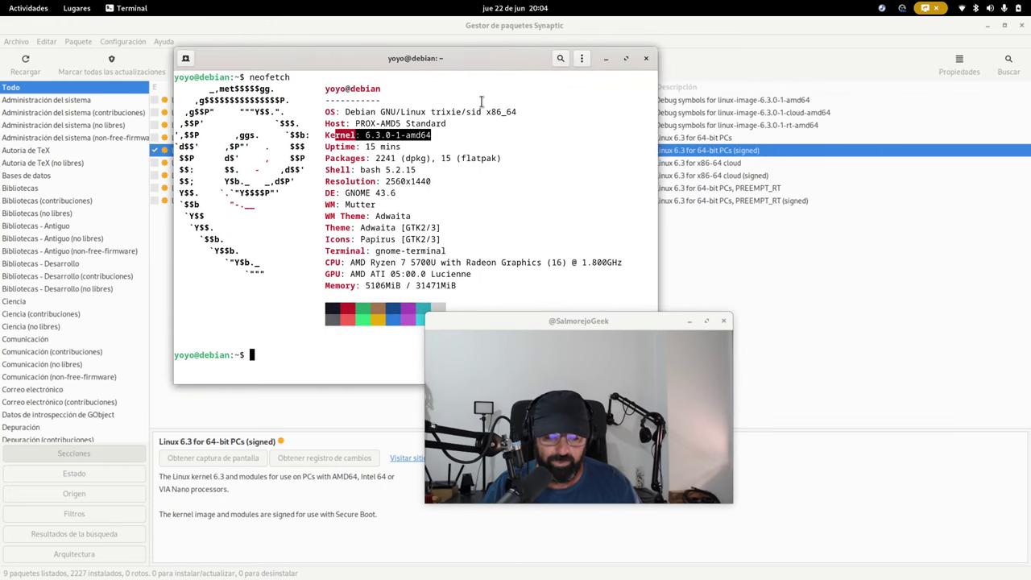
click(757, 22)
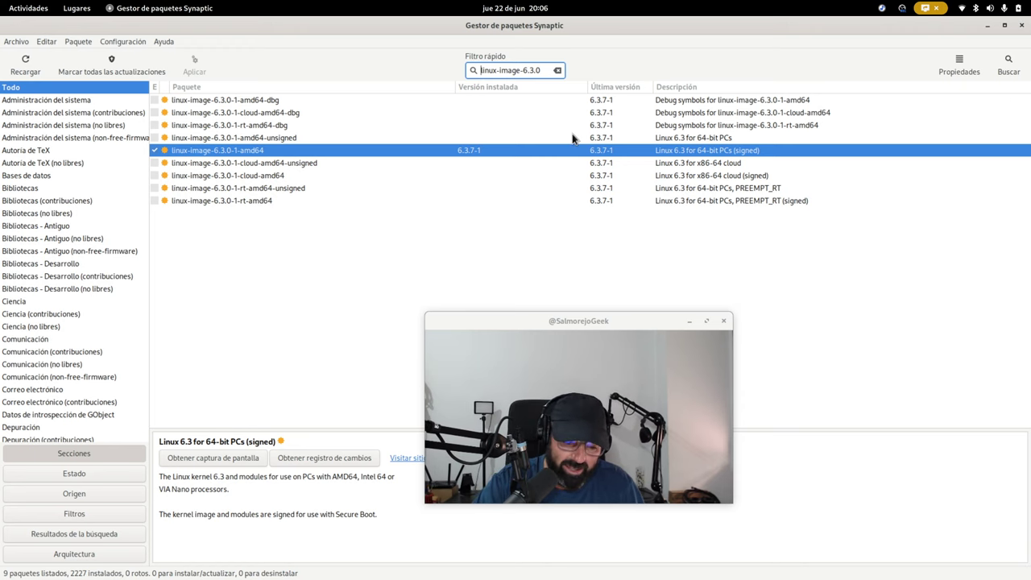
key(super)
key(super+Page_Down)
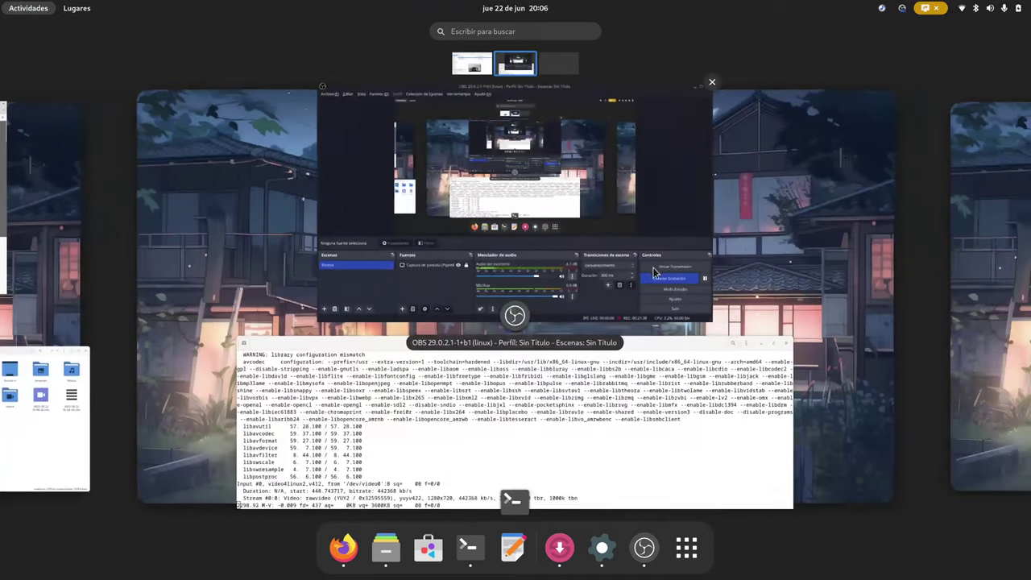
key(Escape)
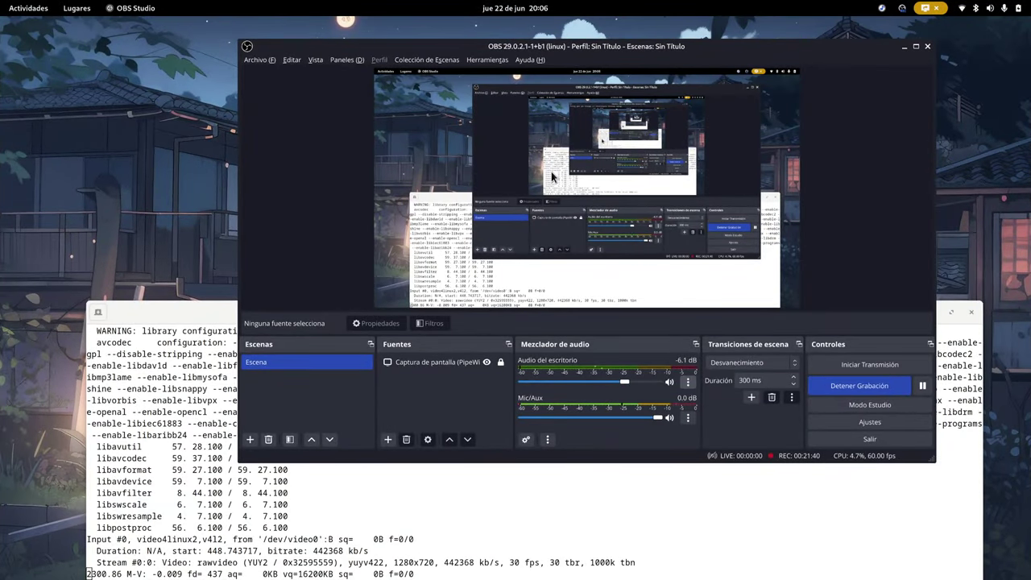